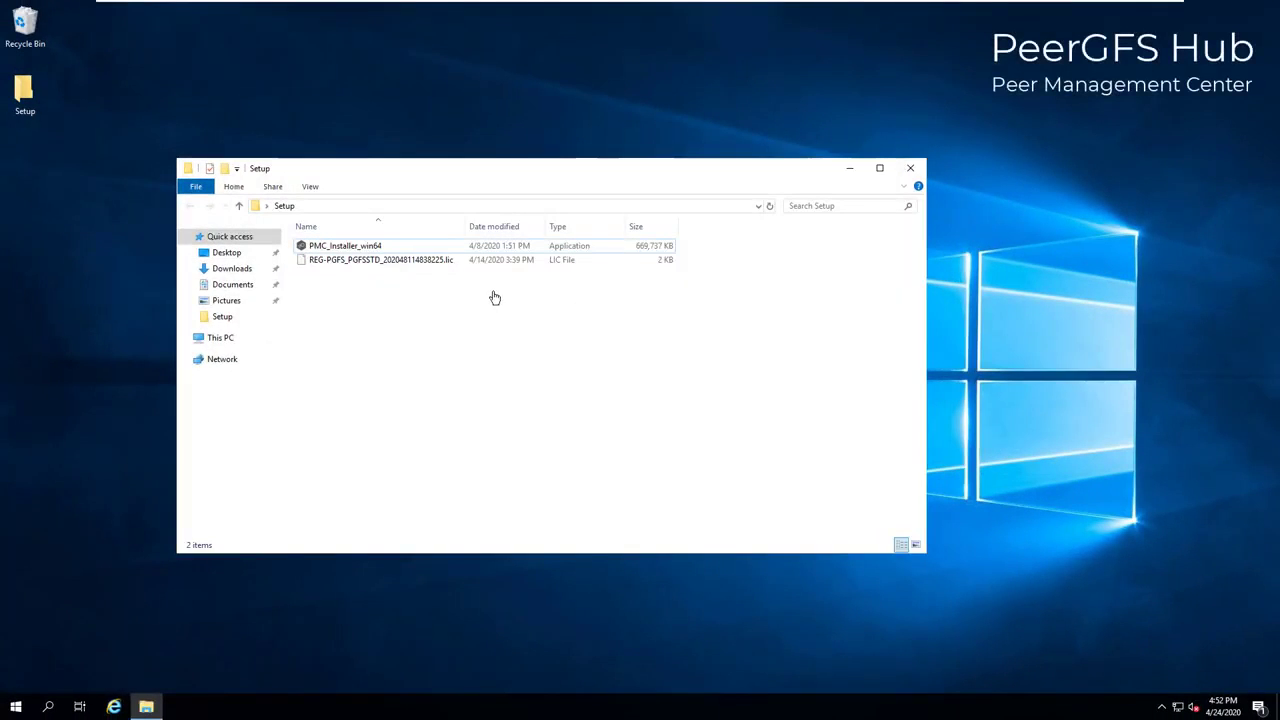
- Run PMC_Installer_win64 from the Setup folder as administrator
{"action": "left_click", "coordinate": [361, 251]}
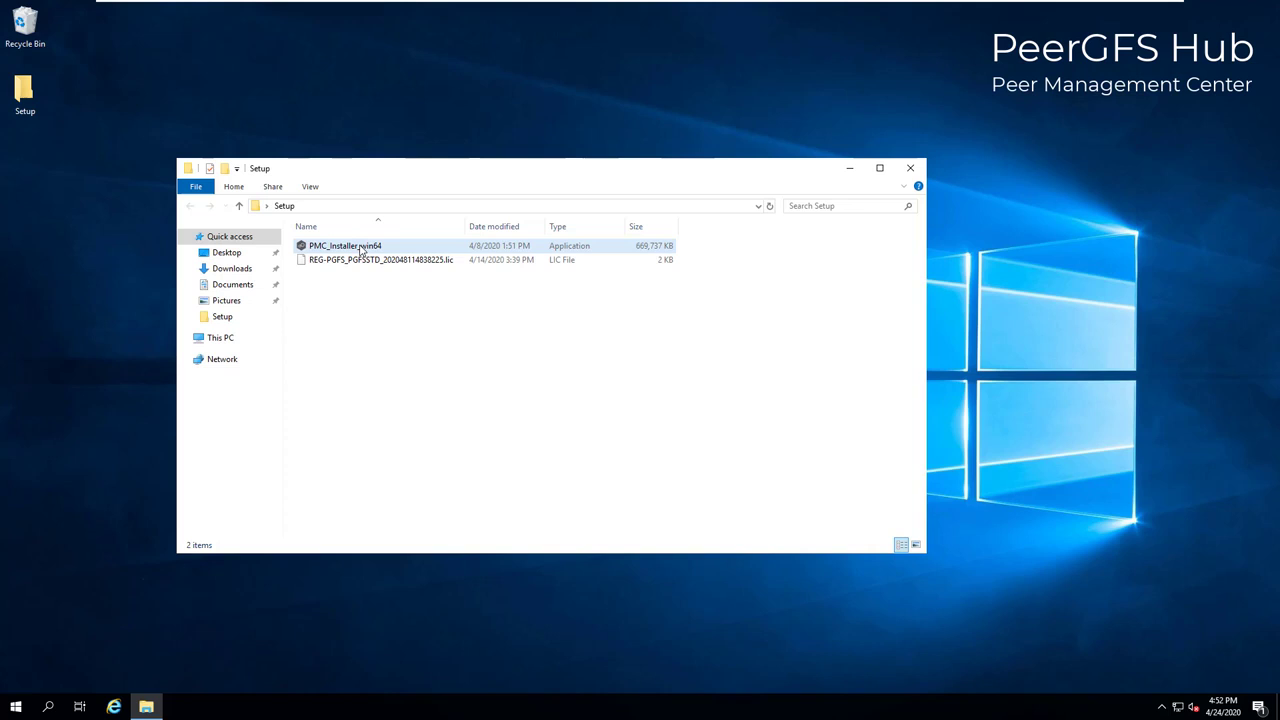
{"action": "left_click", "coordinate": [351, 263]}
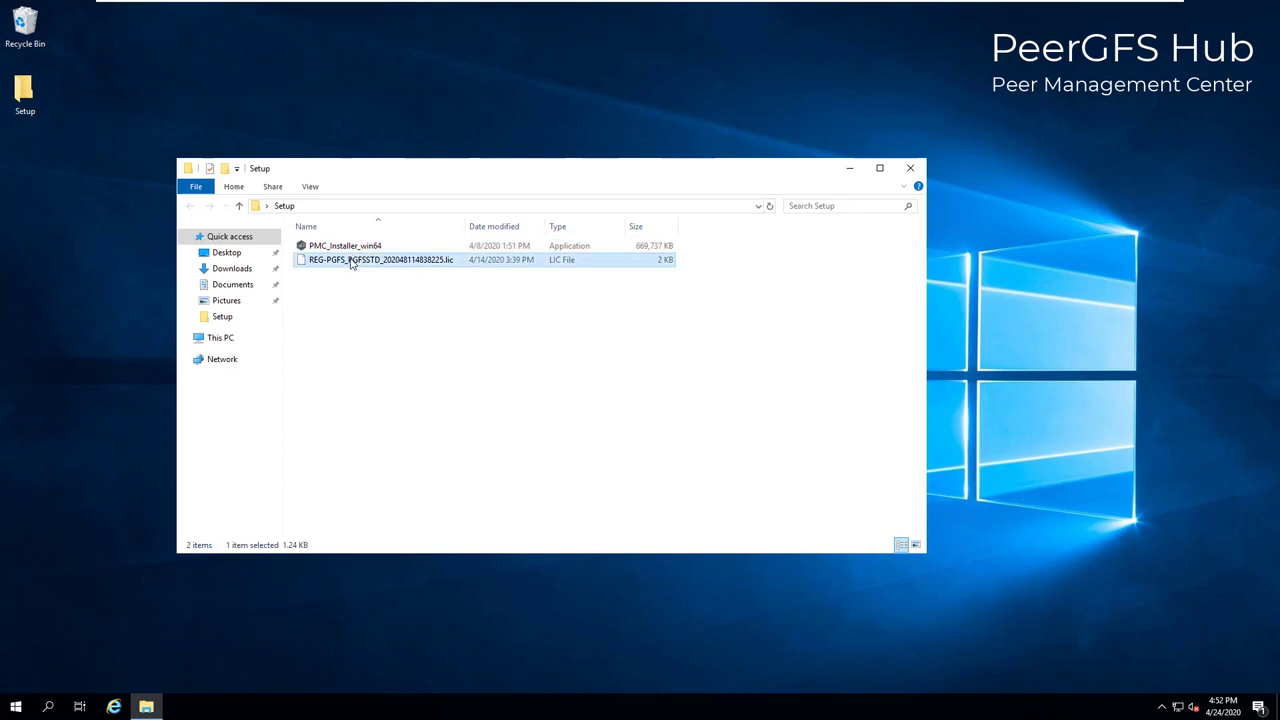
{"action": "right_click", "coordinate": [355, 250]}
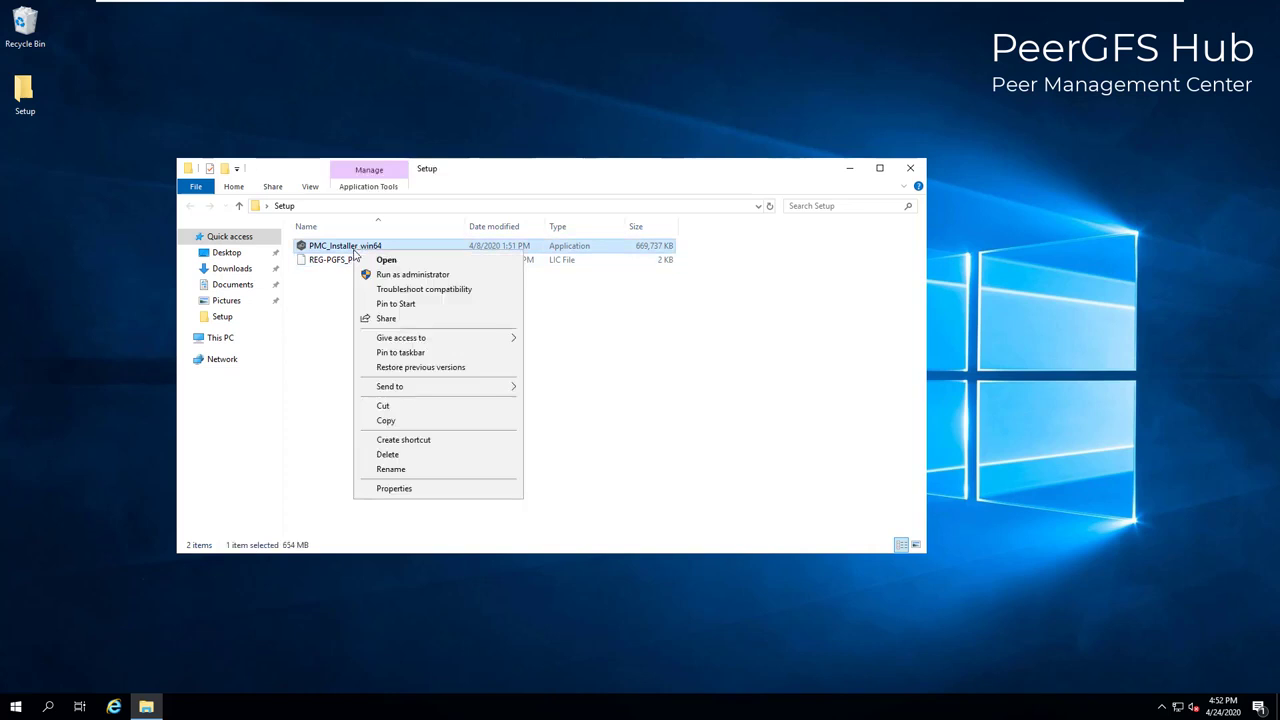
{"action": "left_click", "coordinate": [395, 274]}
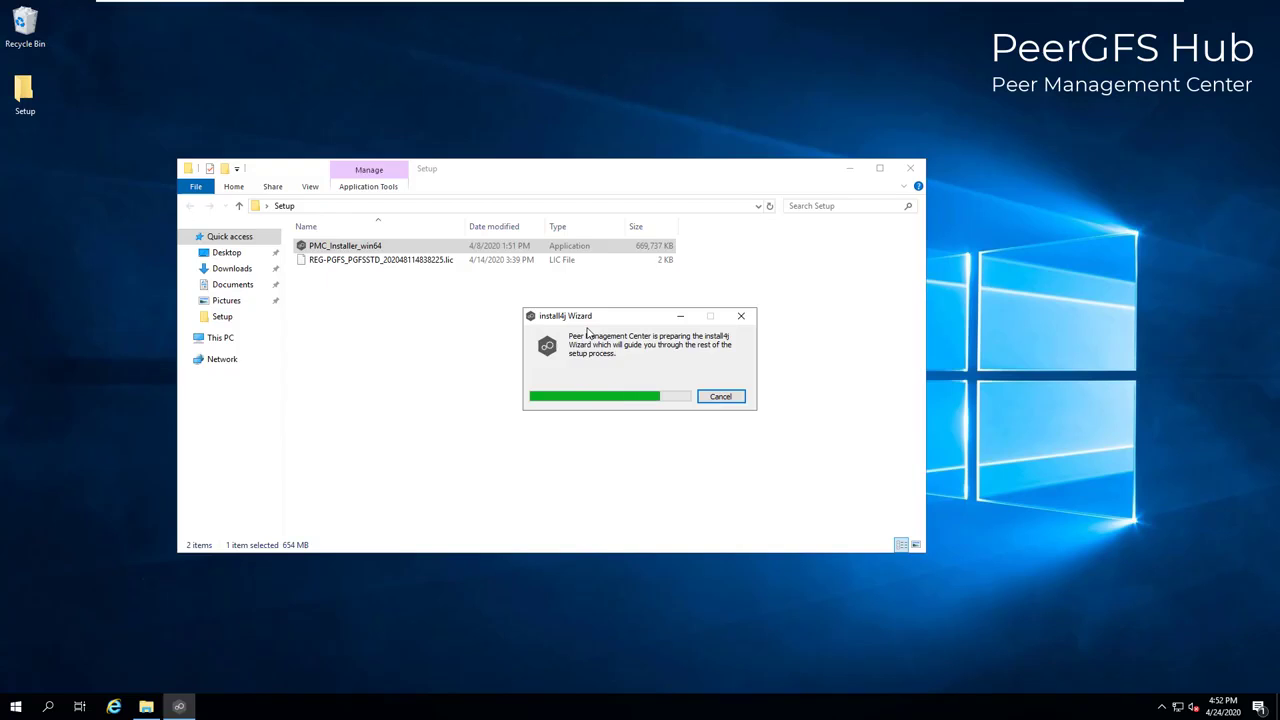
- Proceed past the setup welcome page and accept the Peer Management Center license agreement
{"action": "left_click", "coordinate": [737, 490]}
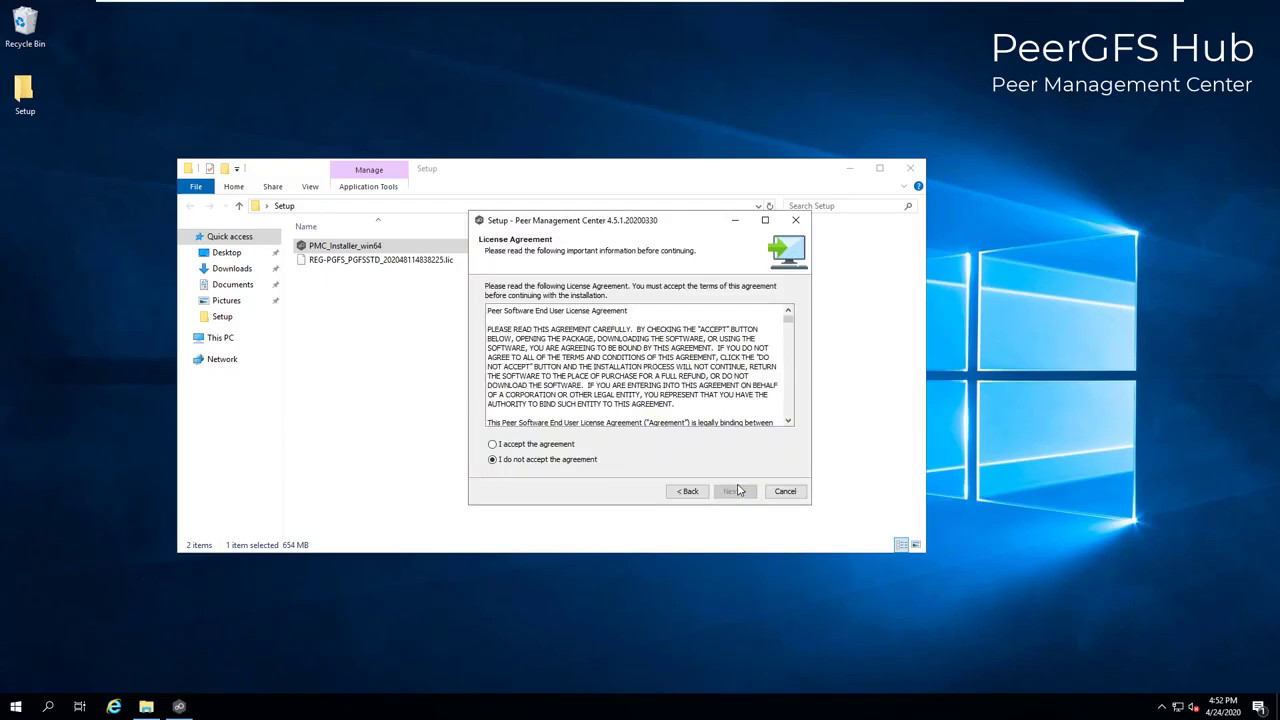
{"action": "left_click", "coordinate": [550, 446]}
{"action": "left_click_drag", "start_coordinate": [789, 318], "coordinate": [788, 428]}
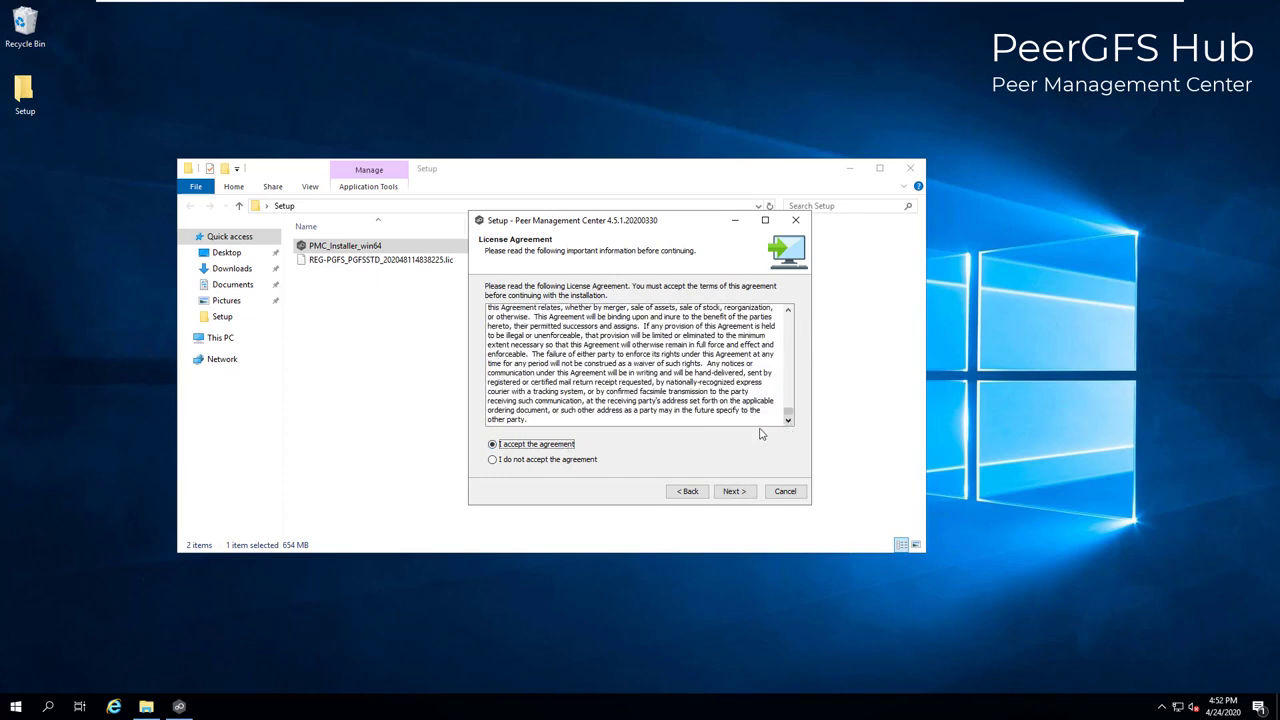
{"action": "left_click", "coordinate": [733, 491]}
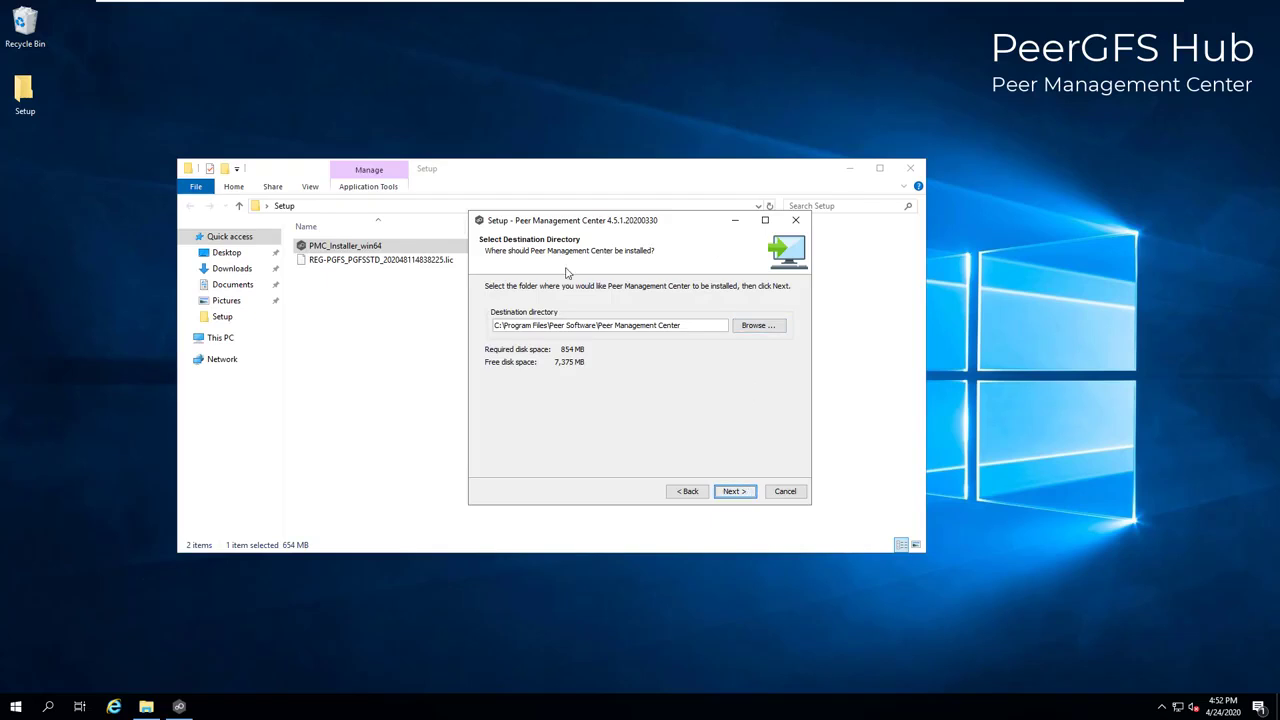
- Install to the default directory and Start Menu folder, with the web service on Public Access, hostname PMC and HTTPS port 8443
{"action": "left_click", "coordinate": [740, 492]}
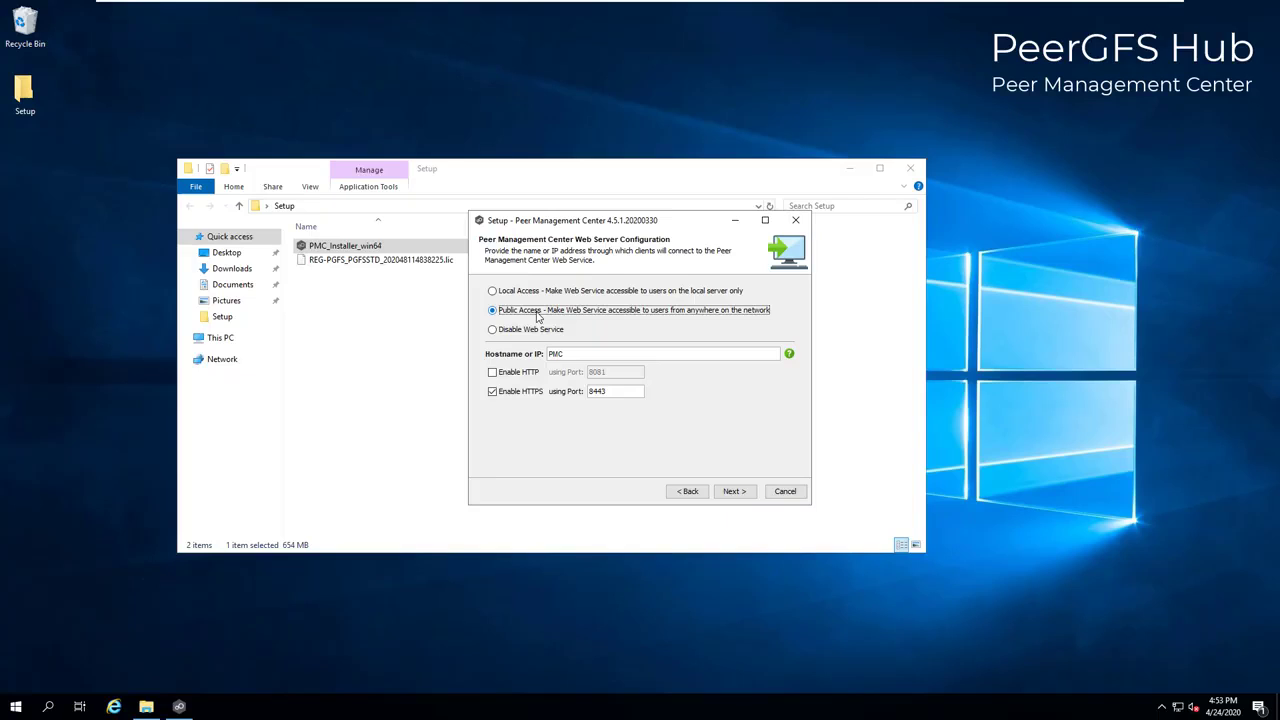
{"action": "left_click", "coordinate": [733, 491]}
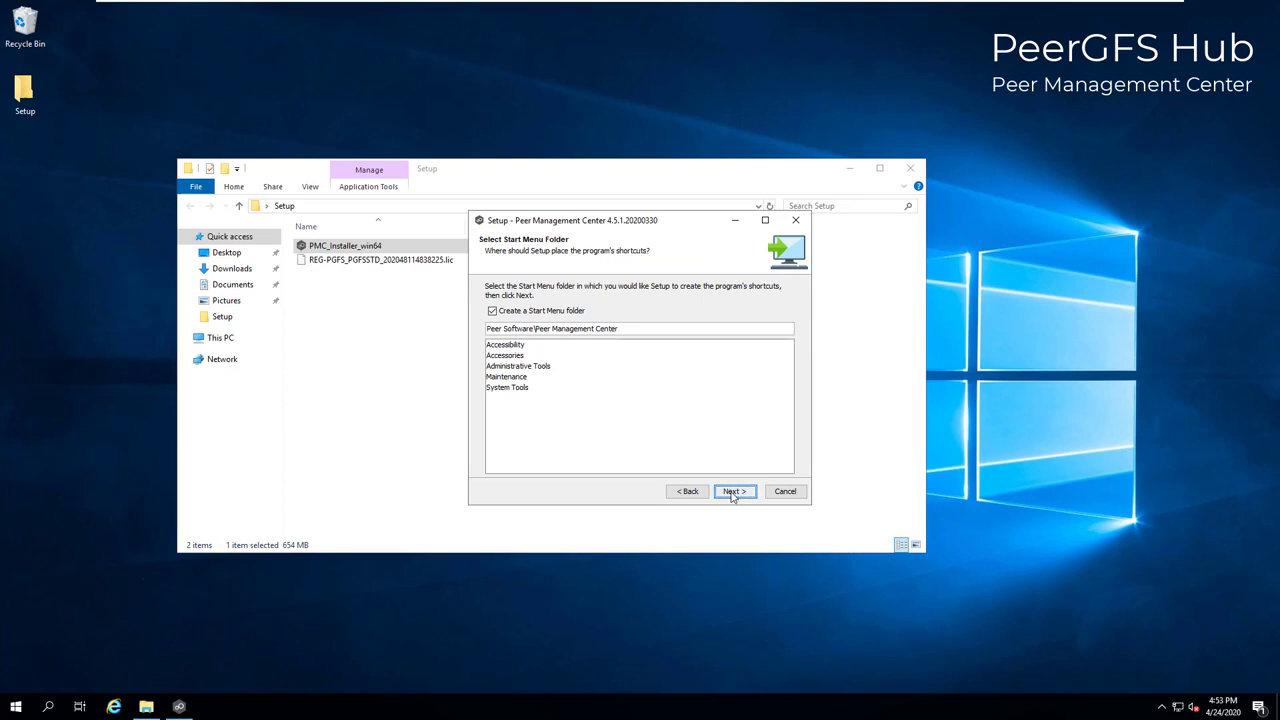
{"action": "left_click", "coordinate": [733, 494]}
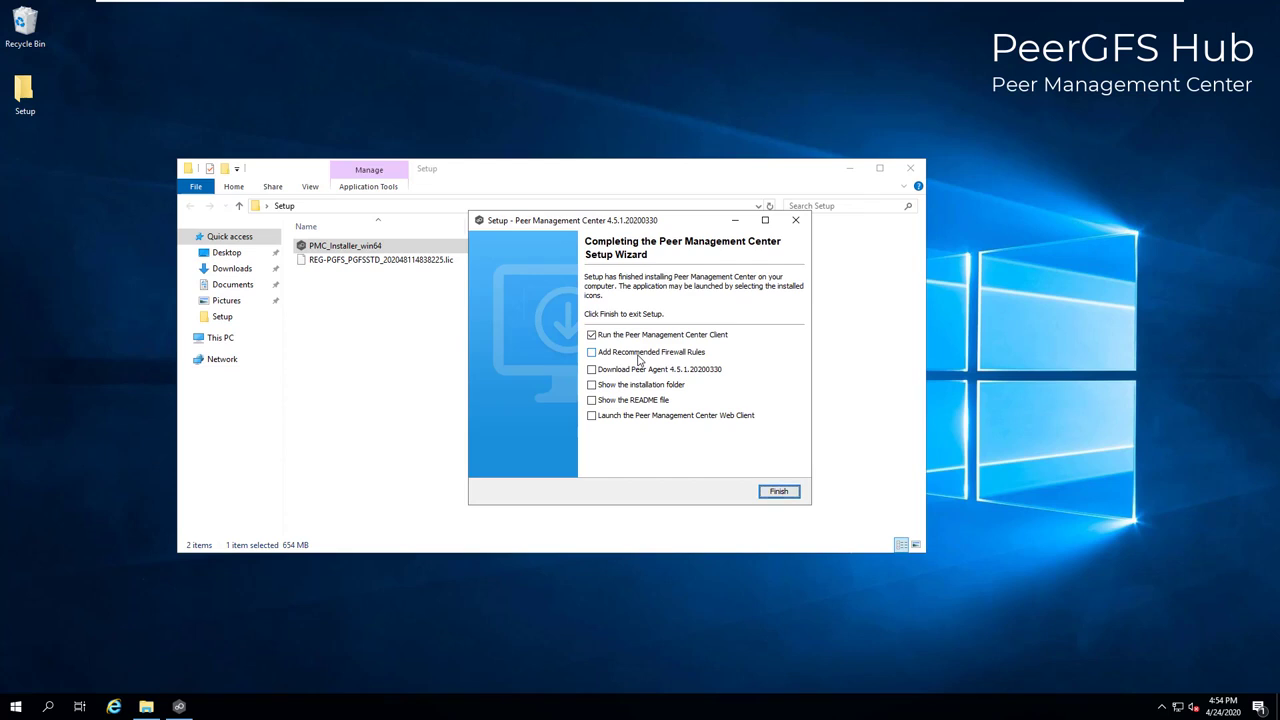
- Finish the setup with the recommended firewall rules added and the Peer Management Center Client set to run
{"action": "left_click", "coordinate": [637, 355]}
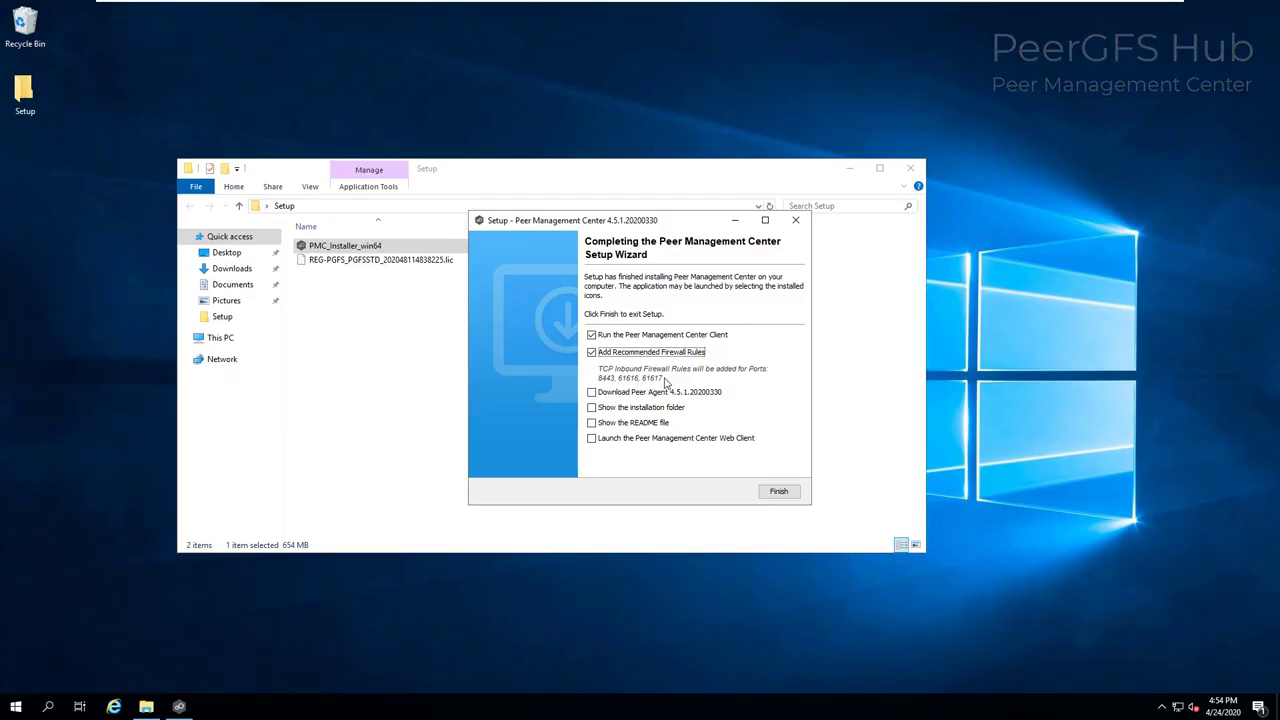
{"action": "left_click", "coordinate": [776, 492]}
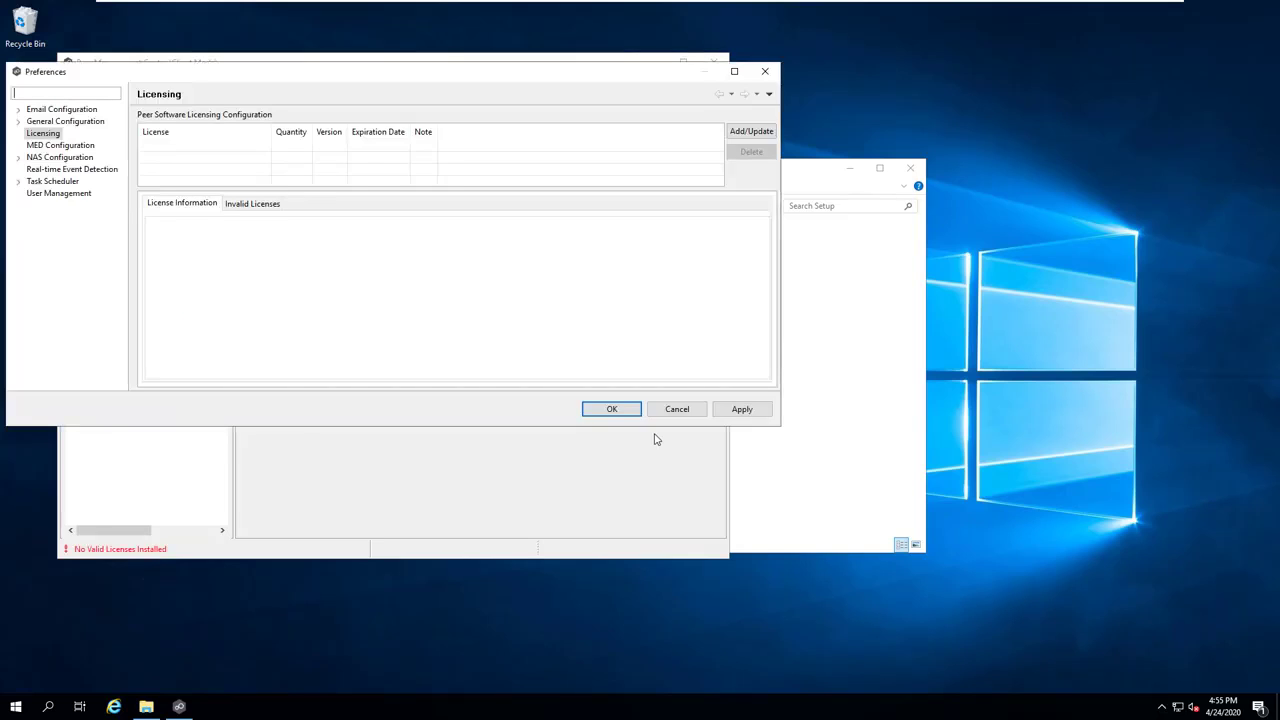
- Add the .lic license file from the Setup folder to the licensing preferences, review its licensed features and save
{"action": "left_click", "coordinate": [752, 132]}
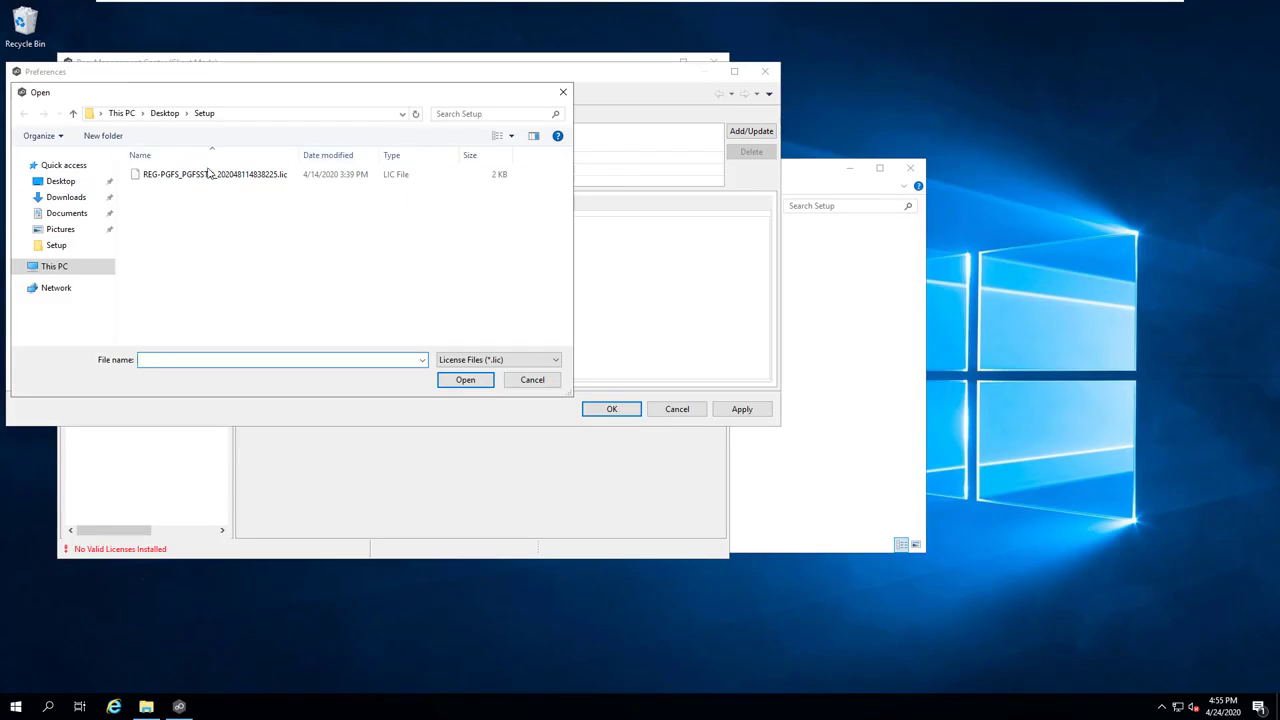
{"action": "left_click", "coordinate": [193, 176]}
{"action": "left_click", "coordinate": [468, 381]}
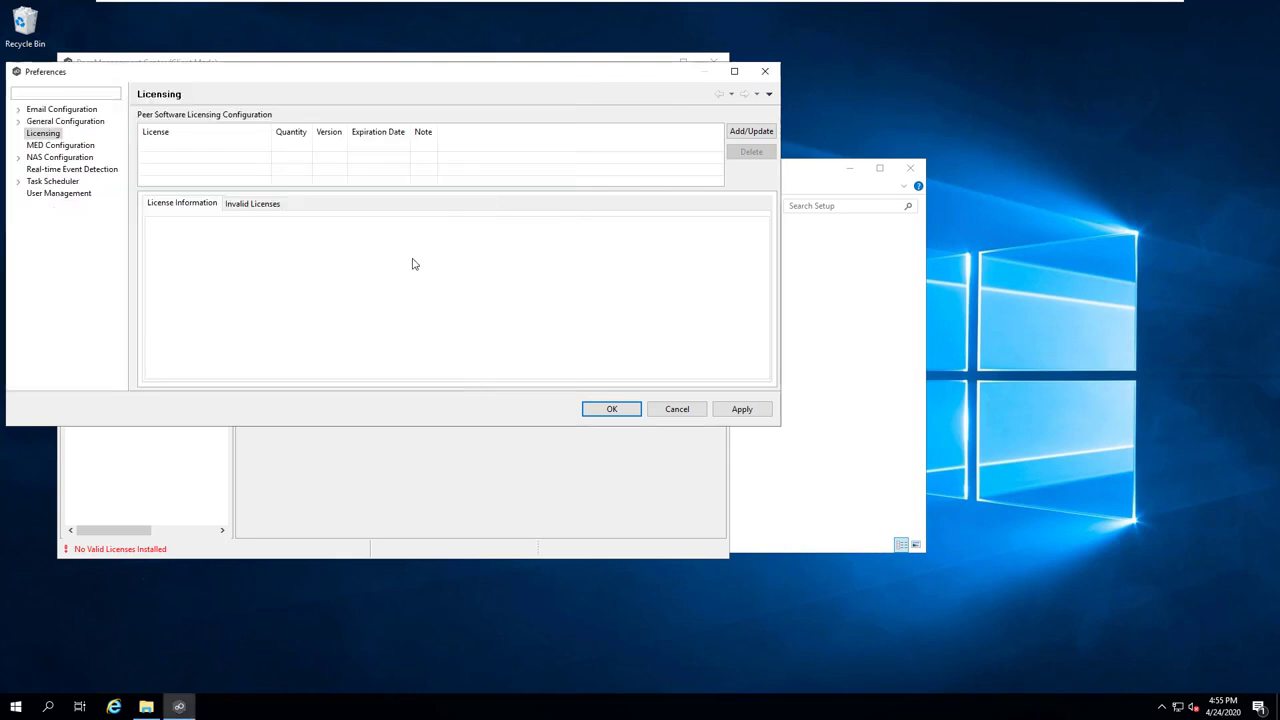
{"action": "left_click", "coordinate": [160, 148]}
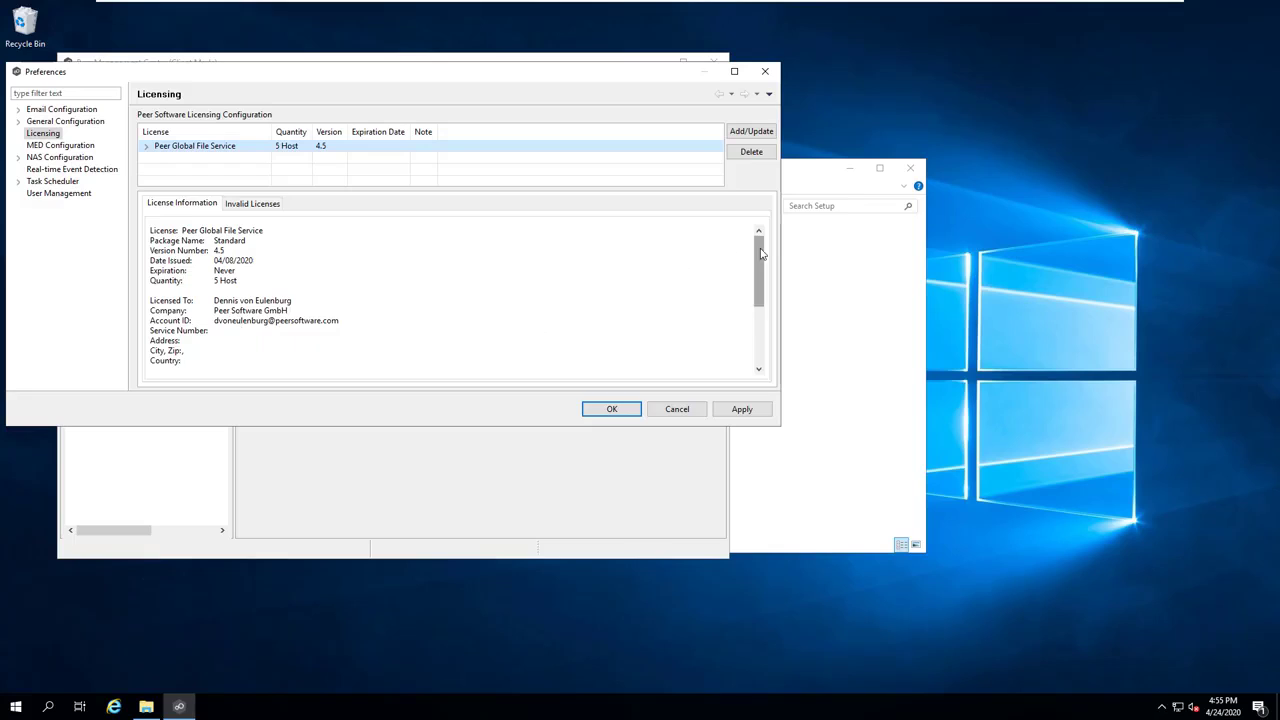
{"action": "left_click_drag", "start_coordinate": [759, 258], "coordinate": [760, 316]}
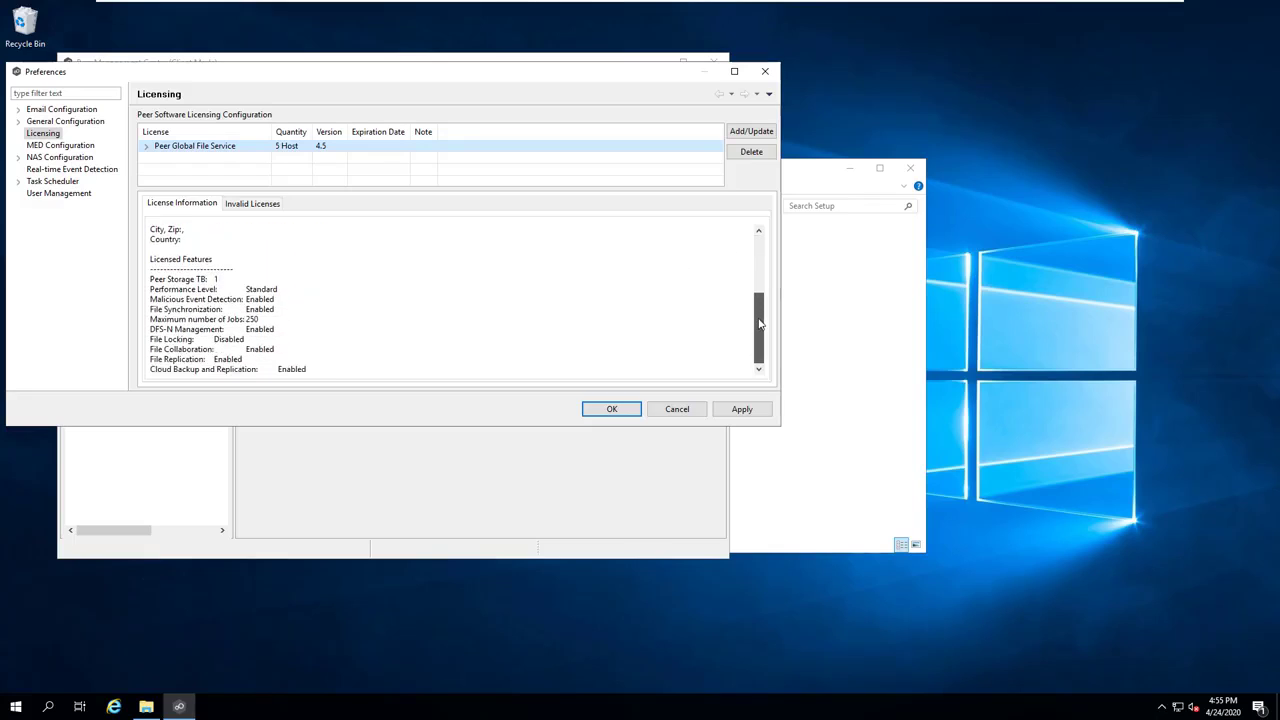
{"action": "left_click", "coordinate": [613, 410]}
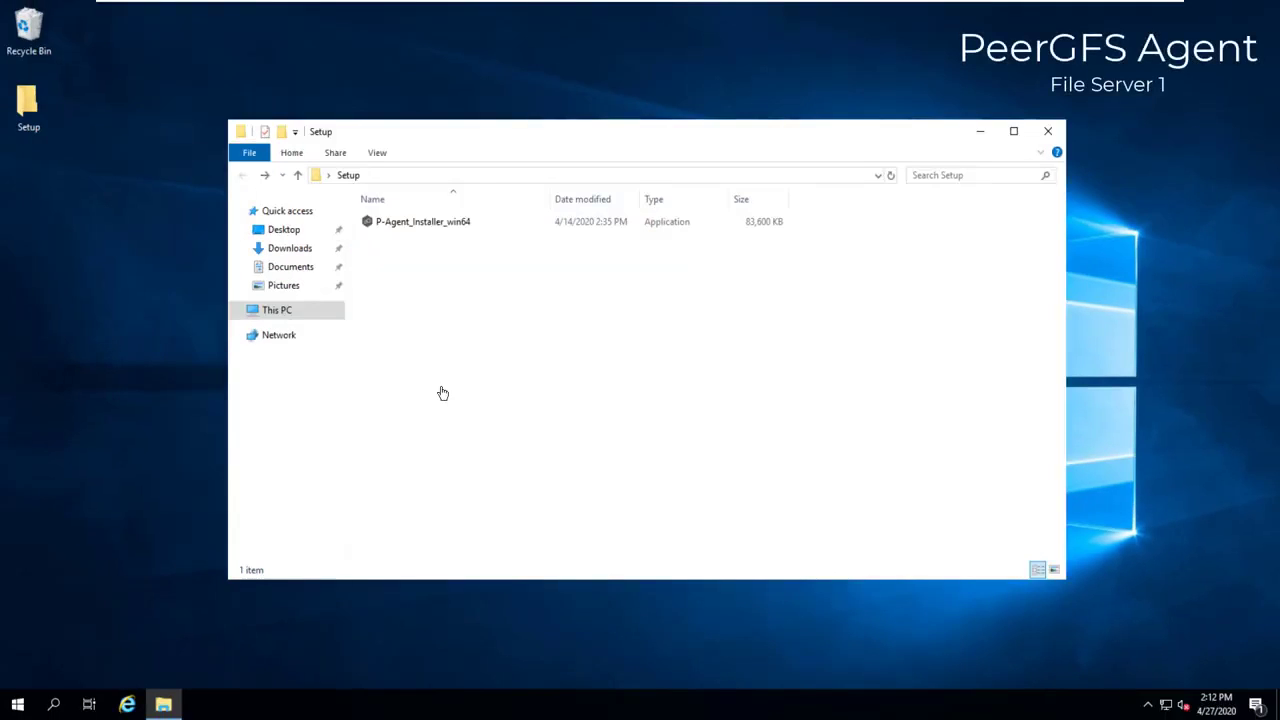
- On File Server 1, run P-Agent_Installer_win64 from the Setup folder as administrator
{"action": "left_click", "coordinate": [409, 225]}
{"action": "right_click", "coordinate": [409, 225]}
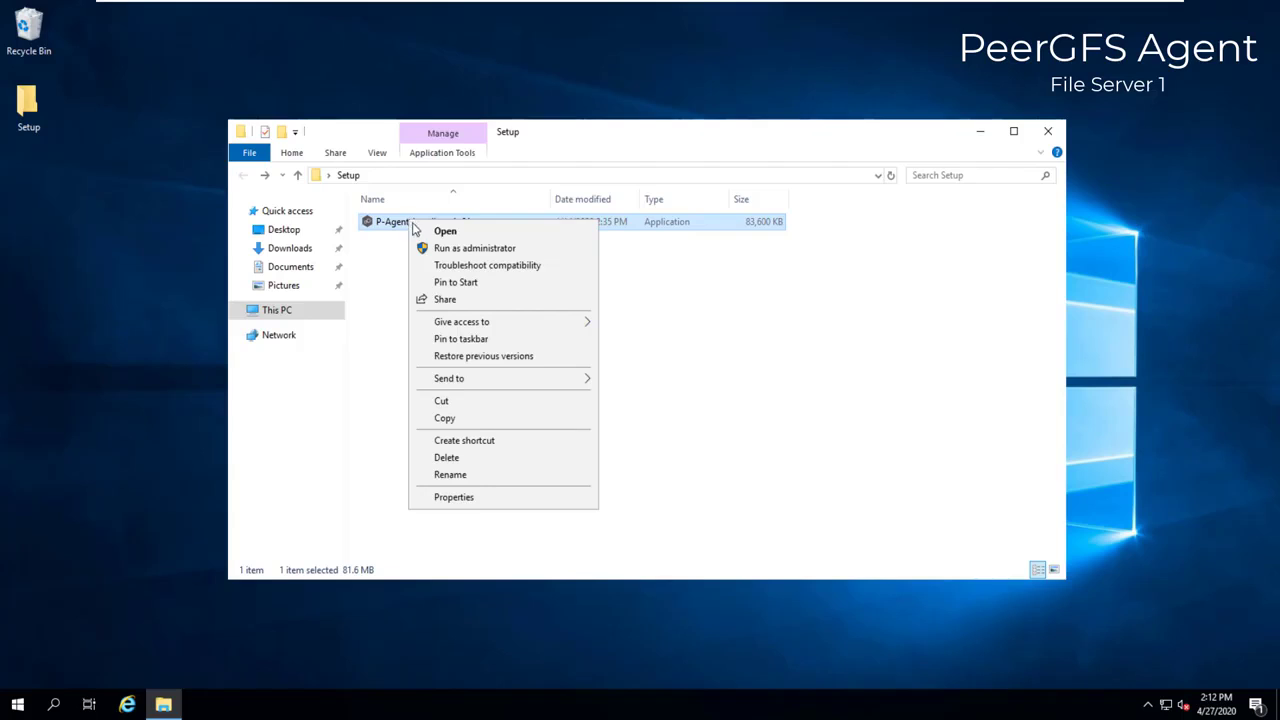
{"action": "left_click", "coordinate": [444, 250]}
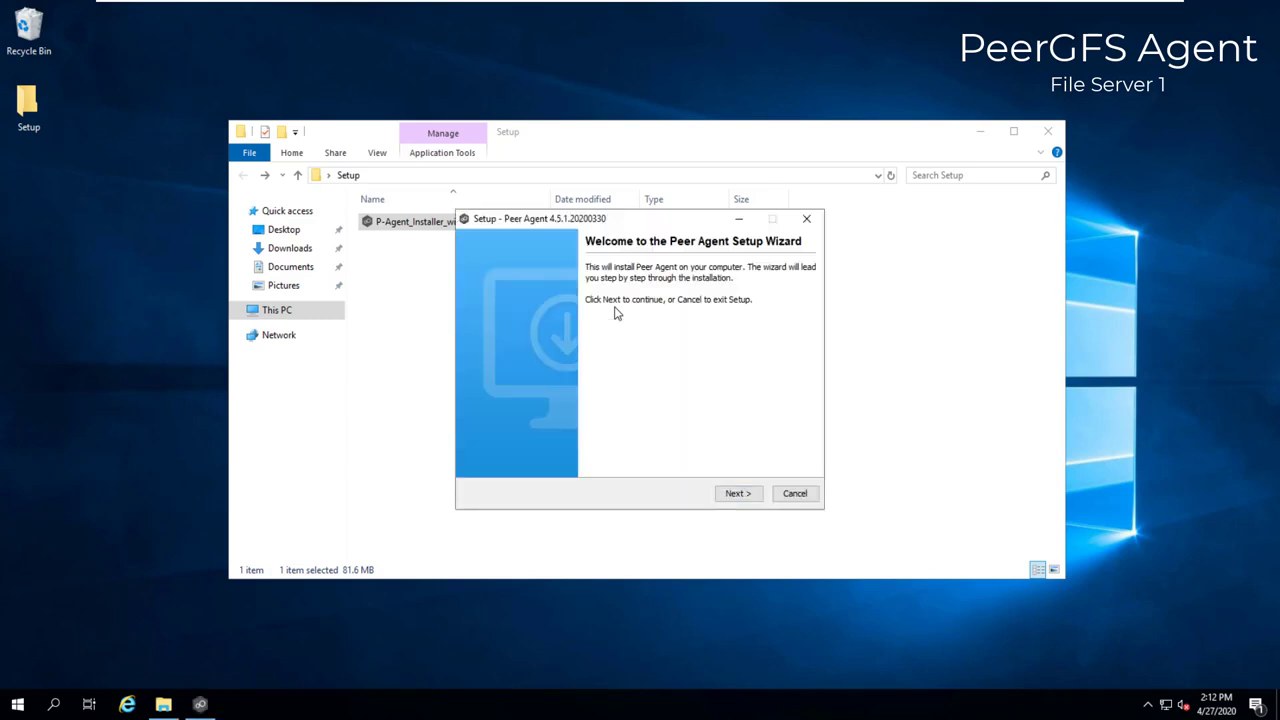
- Proceed past the welcome page, read the Peer Agent license agreement to its end and accept it
{"action": "left_click", "coordinate": [757, 496]}
{"action": "left_click_drag", "start_coordinate": [802, 334], "coordinate": [806, 425]}
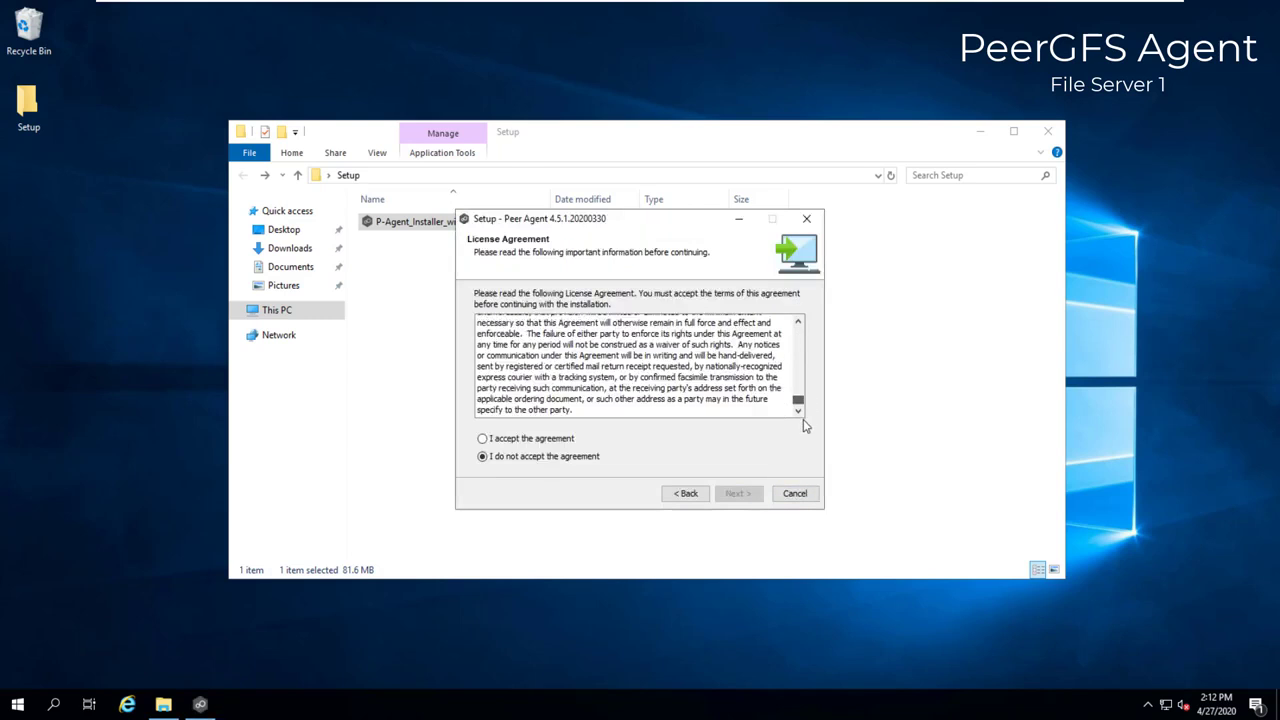
{"action": "left_click", "coordinate": [545, 439]}
{"action": "left_click", "coordinate": [731, 495]}
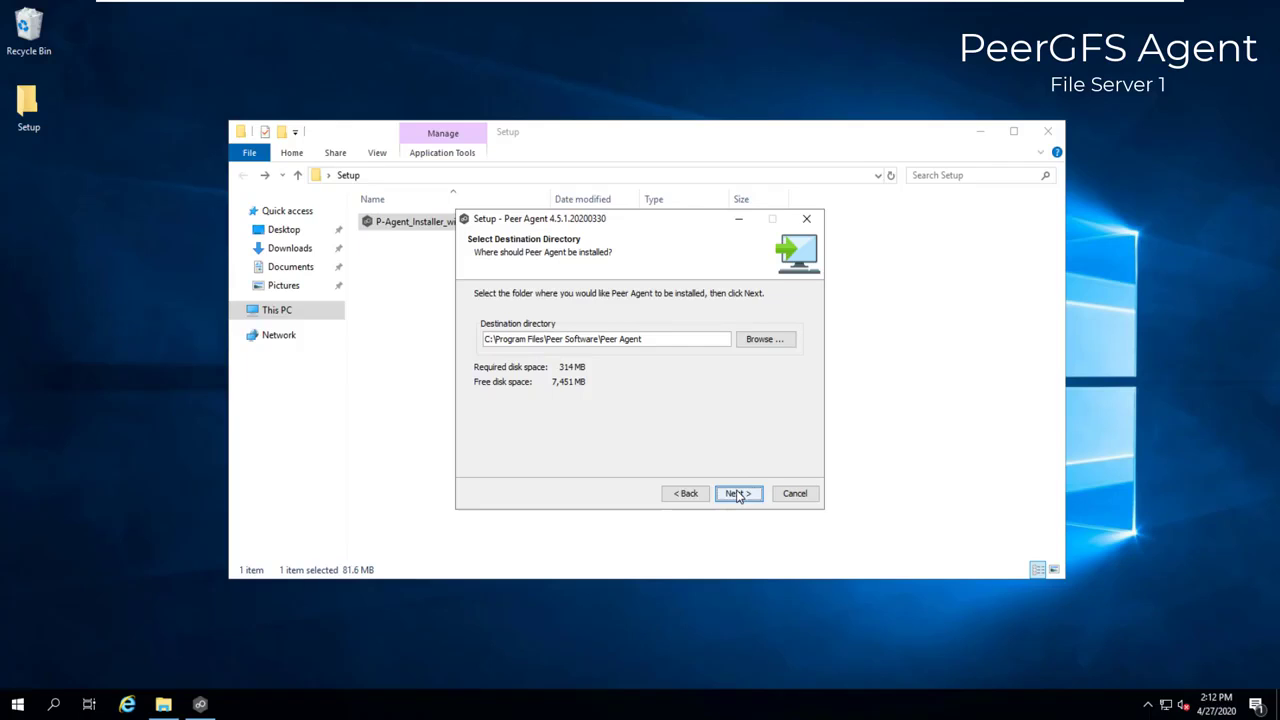
- Keep the default Peer Agent directory and configure the broker with hostname PMC and the TCP protocol
{"action": "left_click", "coordinate": [737, 494]}
{"action": "type", "text": "PMC"}
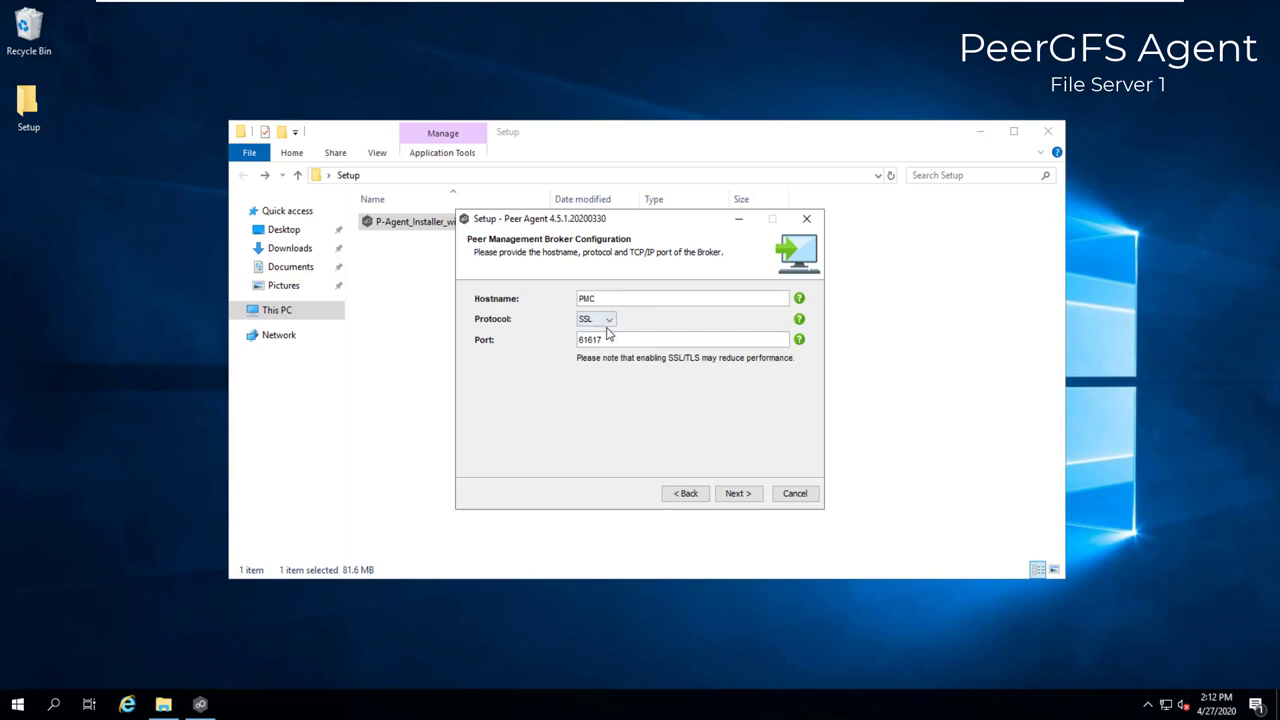
{"action": "left_click", "coordinate": [608, 324]}
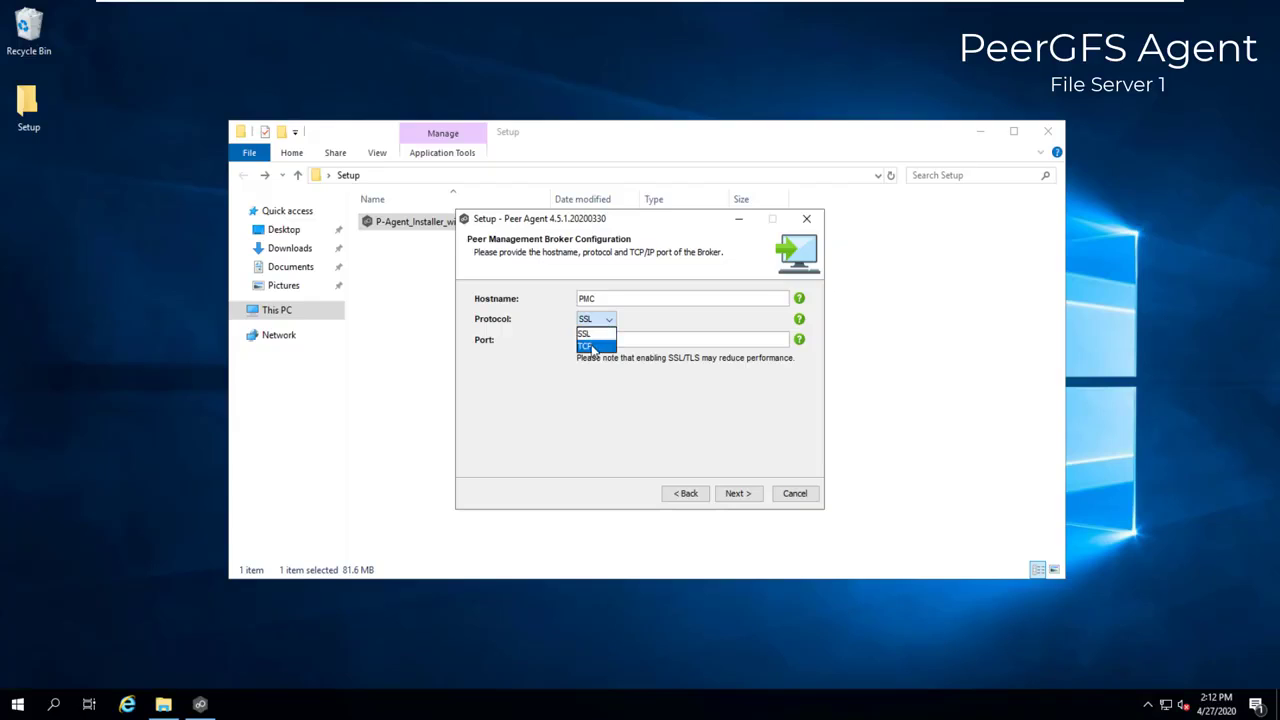
{"action": "left_click", "coordinate": [593, 347]}
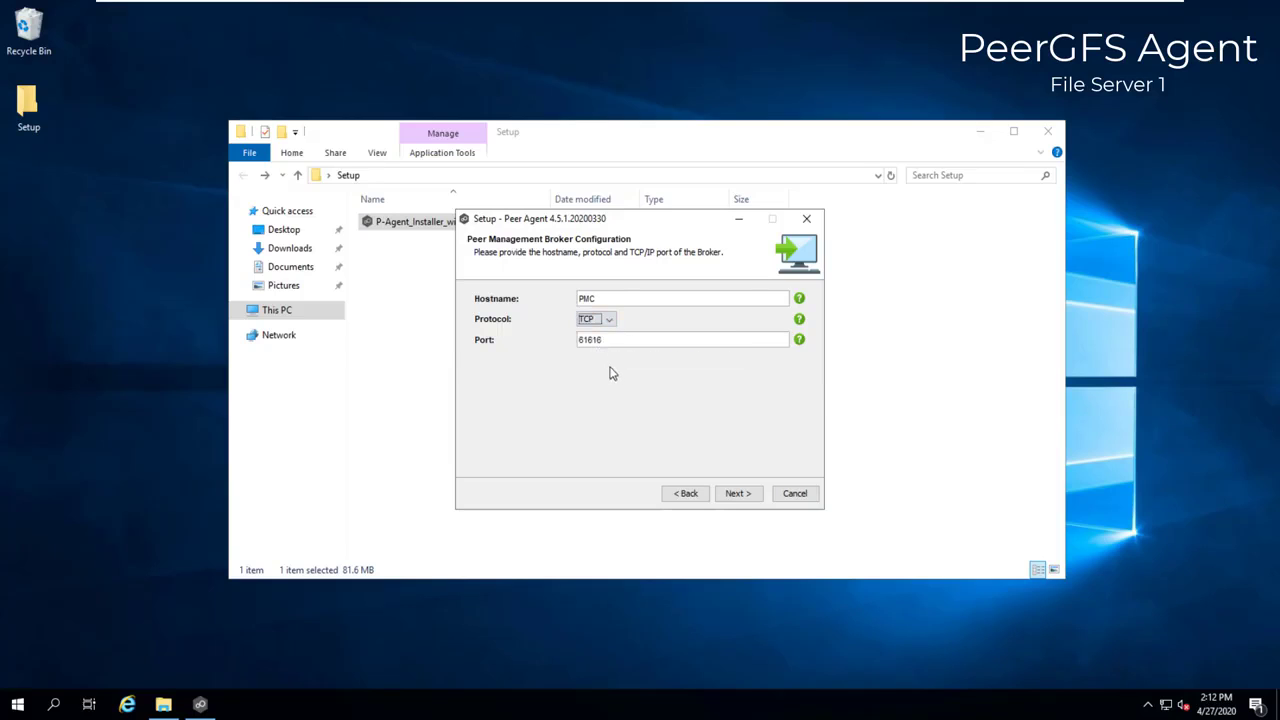
{"action": "left_click", "coordinate": [738, 494]}
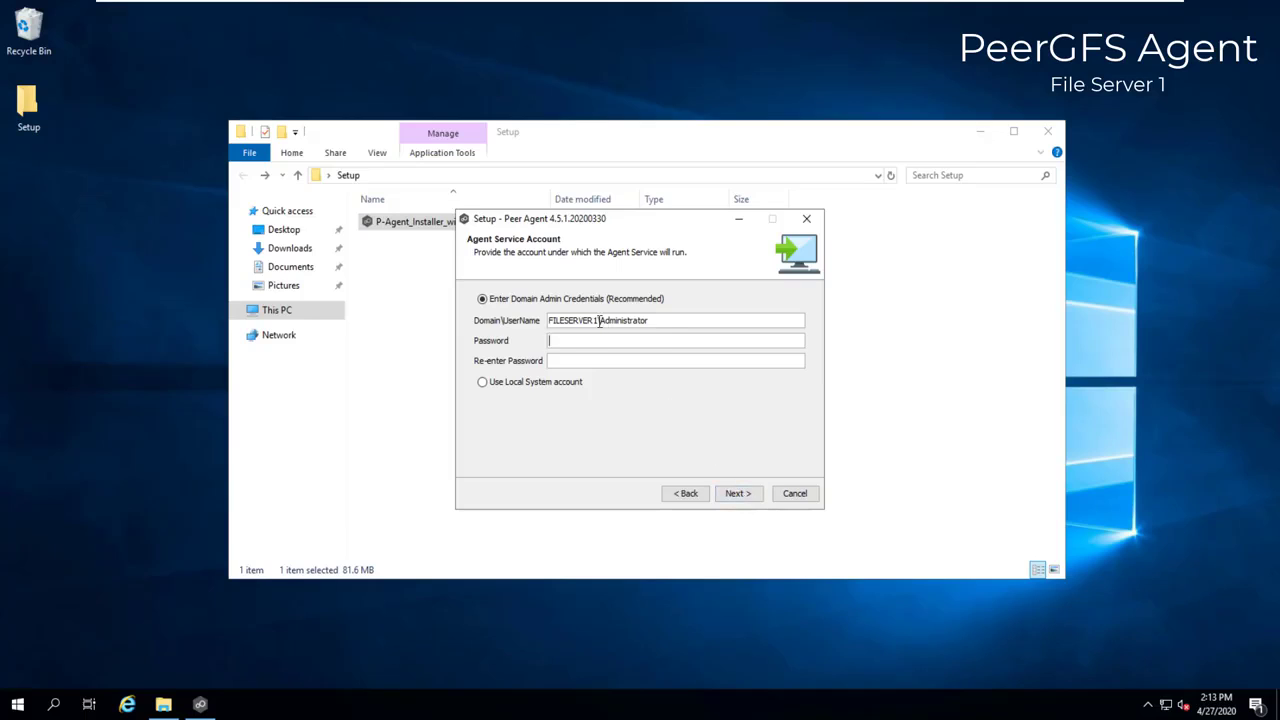
- Set the agent service account to FILESERVER1\PeerService and enter and repeat the account password
{"action": "left_click_drag", "start_coordinate": [599, 320], "coordinate": [697, 320]}
{"action": "type", "text": "P"}
{"action": "type", "text": "***"}
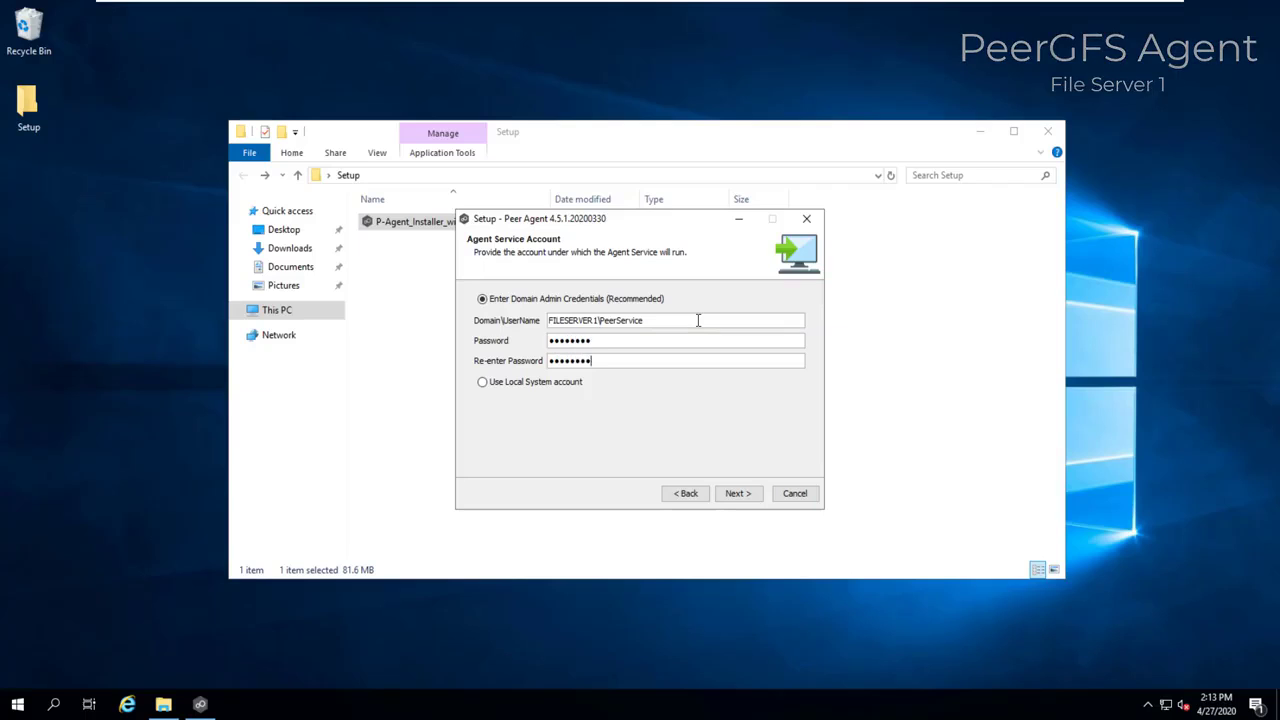
{"action": "left_click", "coordinate": [729, 494]}
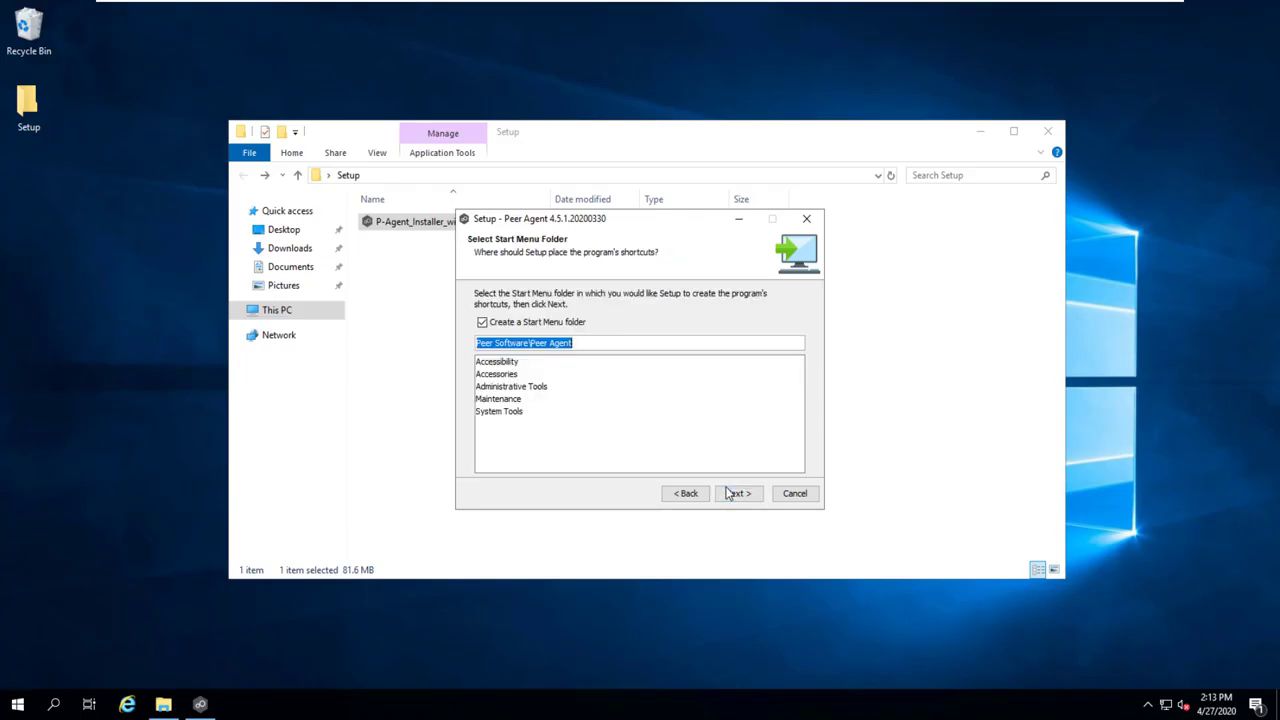
- Install Peer Agent with the default Start Menu folder and finish the setup without viewing the README file
{"action": "left_click", "coordinate": [729, 494]}
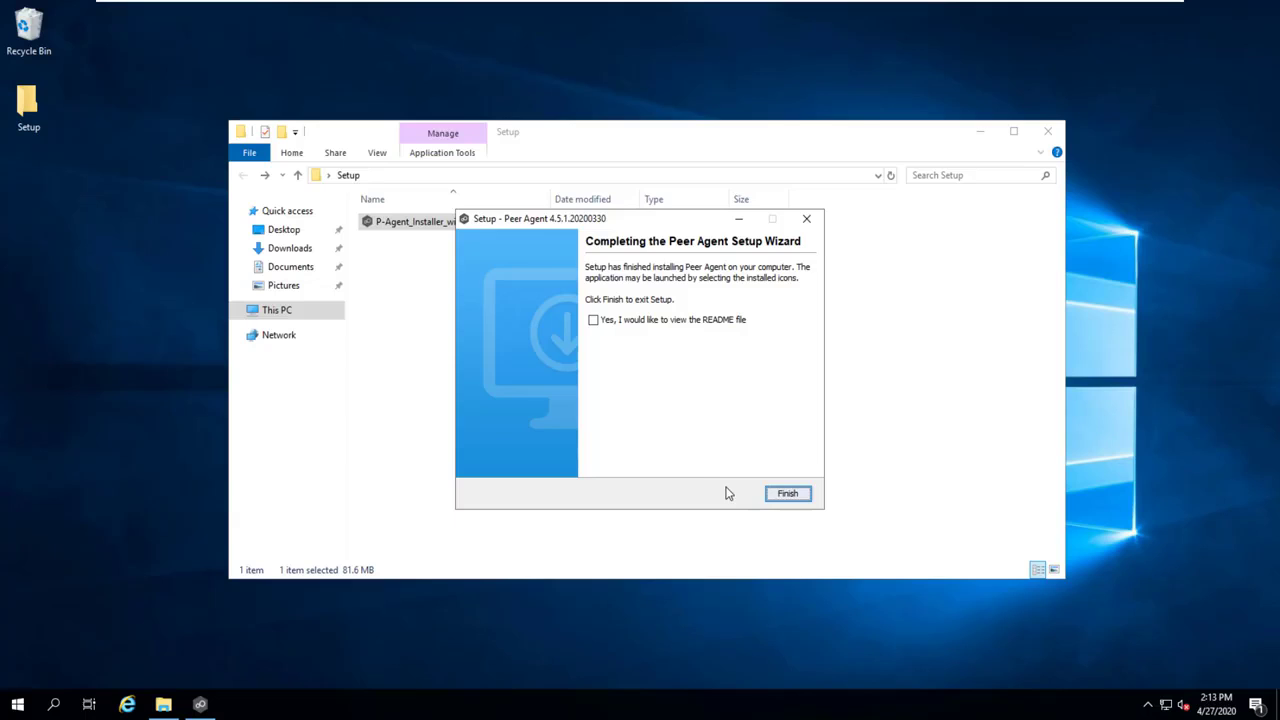
{"action": "left_click", "coordinate": [788, 494]}
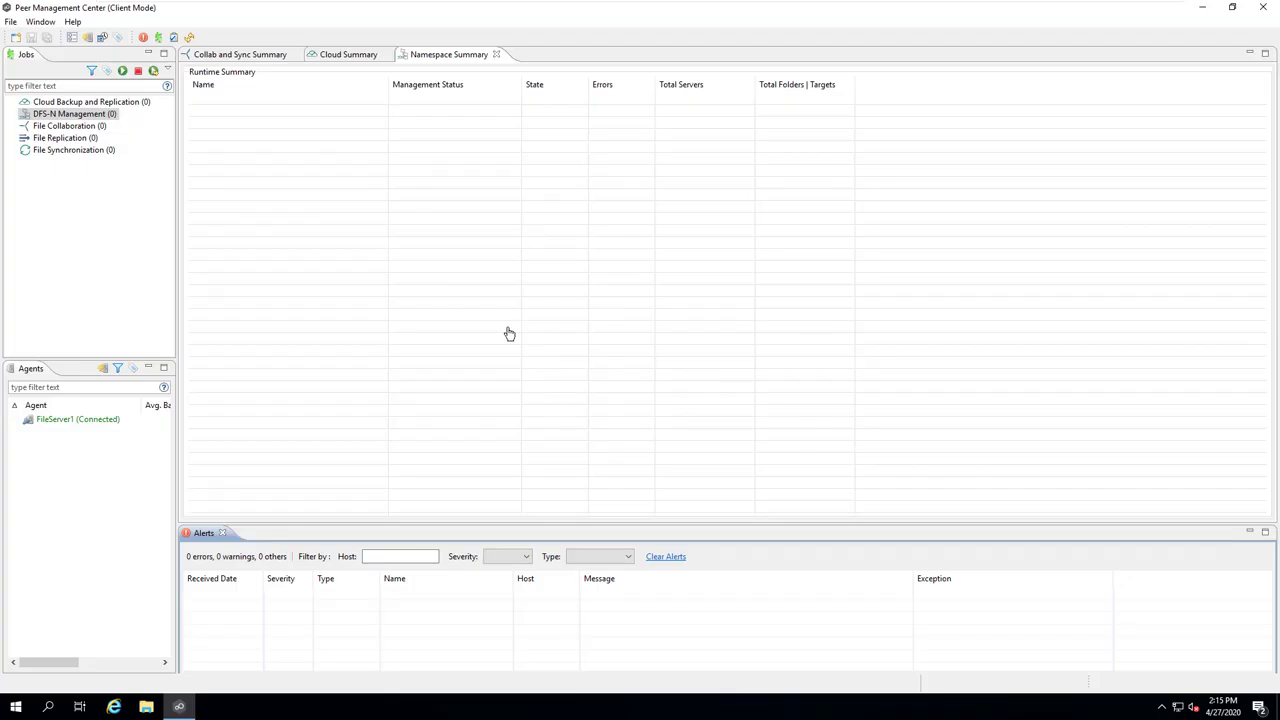
- Switch to Peer Management Center and check the connection status of the FileServer1 and FileServer2 agents
{"action": "left_click", "coordinate": [75, 422]}
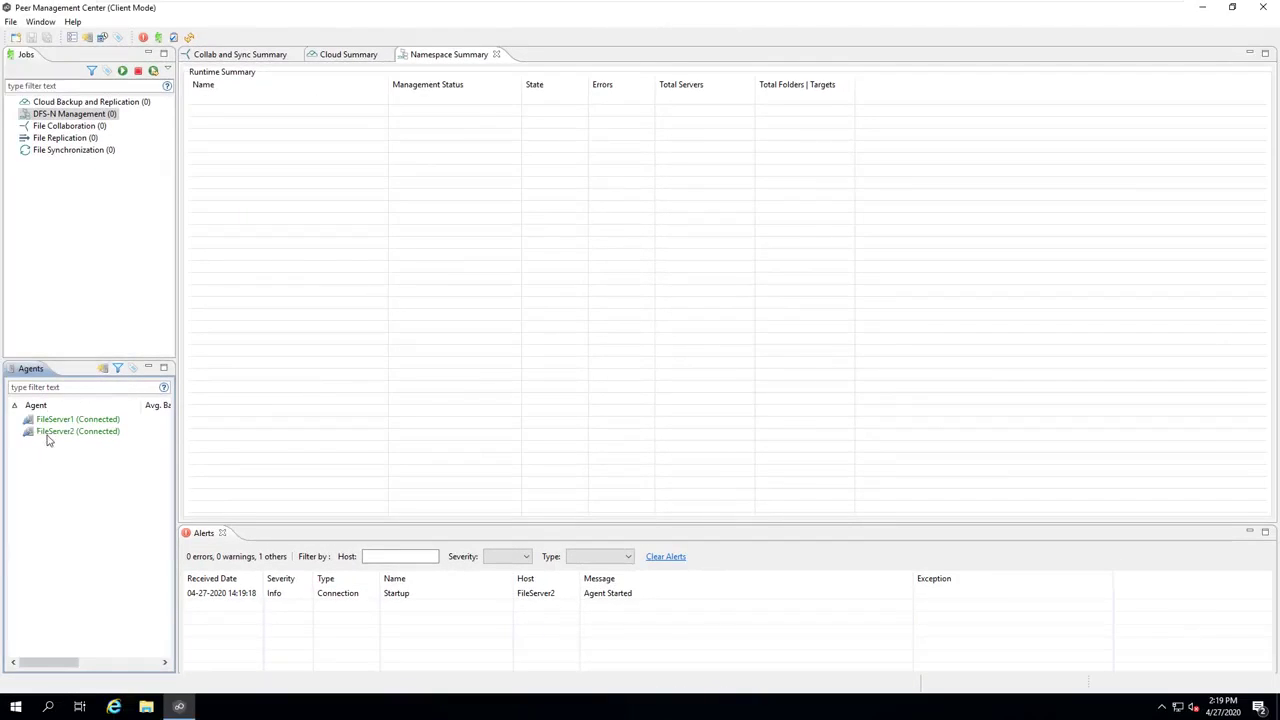
{"action": "left_click", "coordinate": [49, 436]}
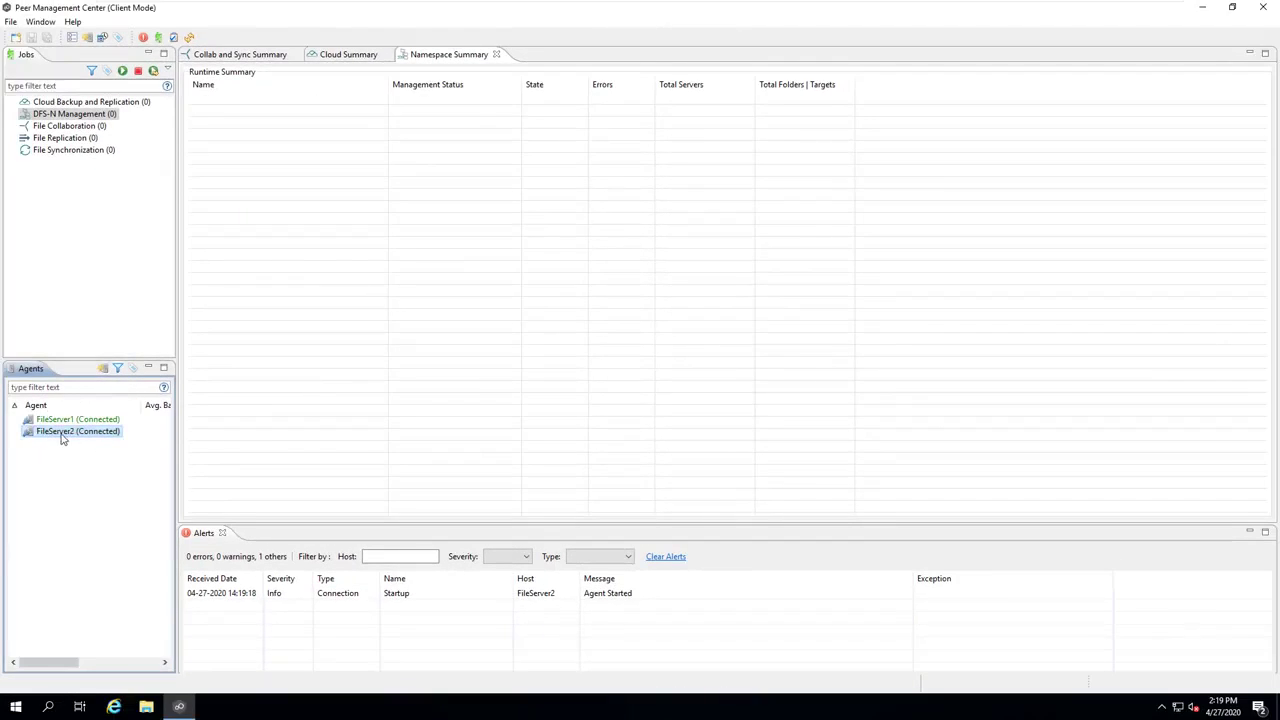